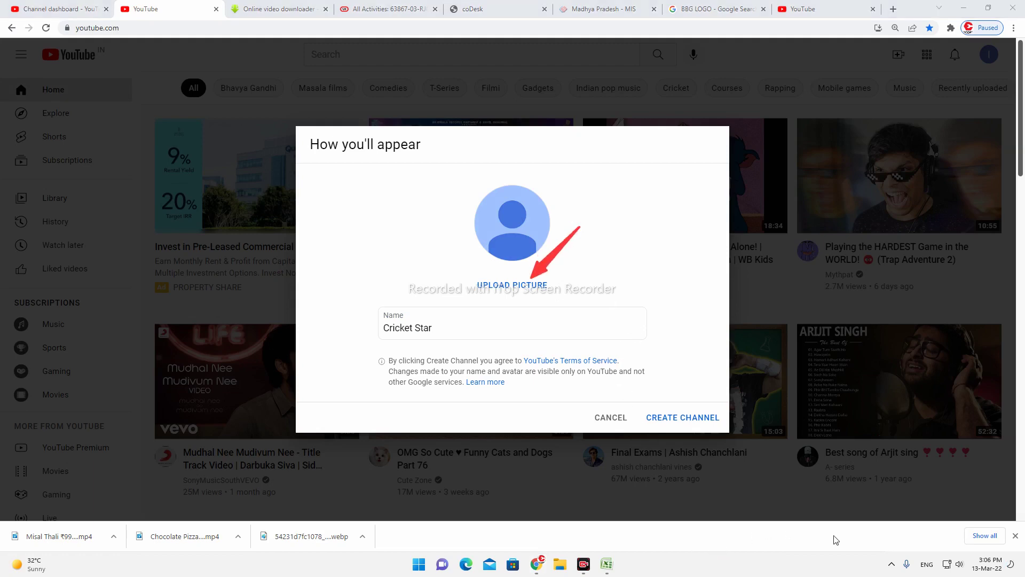
- Confirm the How you'll appear dialog to create the Cricket Star channel
{"action": "left_click", "coordinate": [856, 541]}
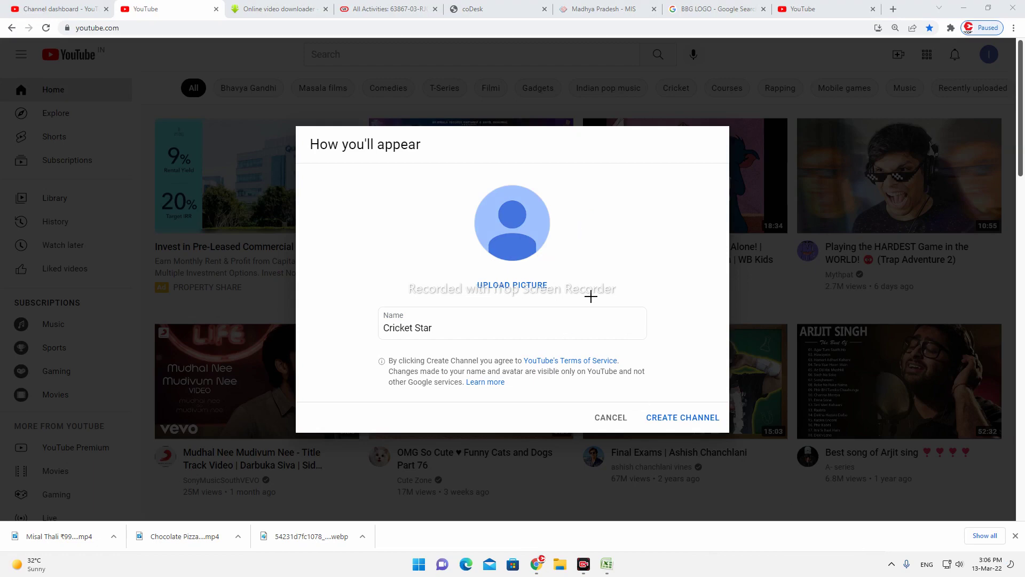
{"action": "left_click_drag", "start_coordinate": [592, 281], "coordinate": [446, 337]}
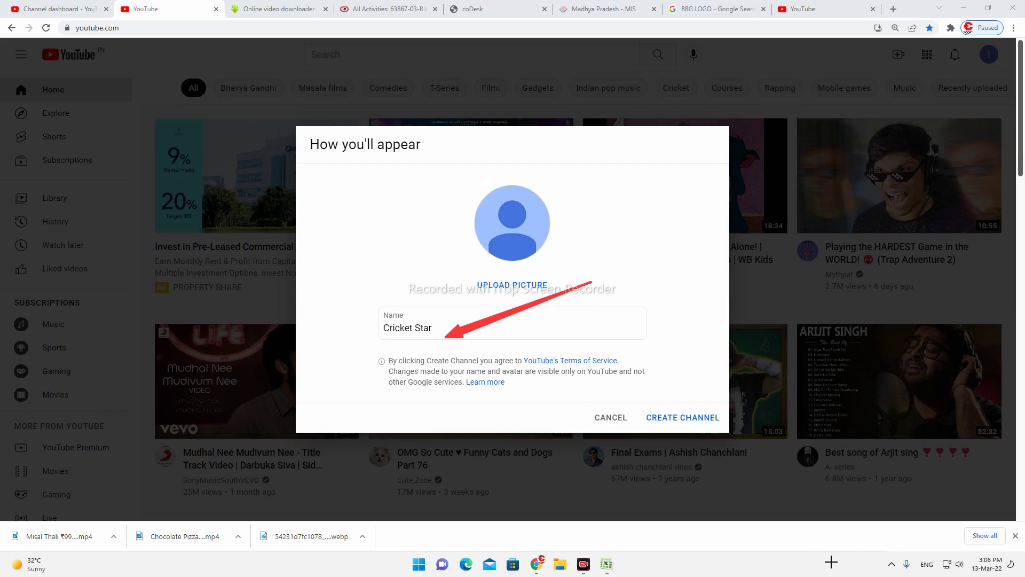
{"action": "left_click", "coordinate": [859, 547]}
{"action": "left_click_drag", "start_coordinate": [702, 366], "coordinate": [678, 412]}
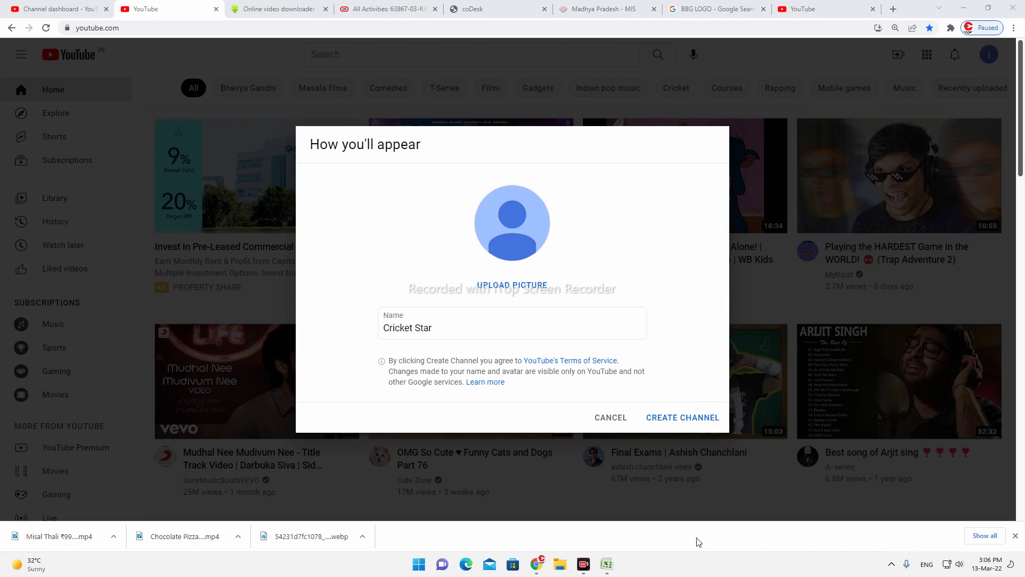
{"action": "left_click", "coordinate": [689, 417]}
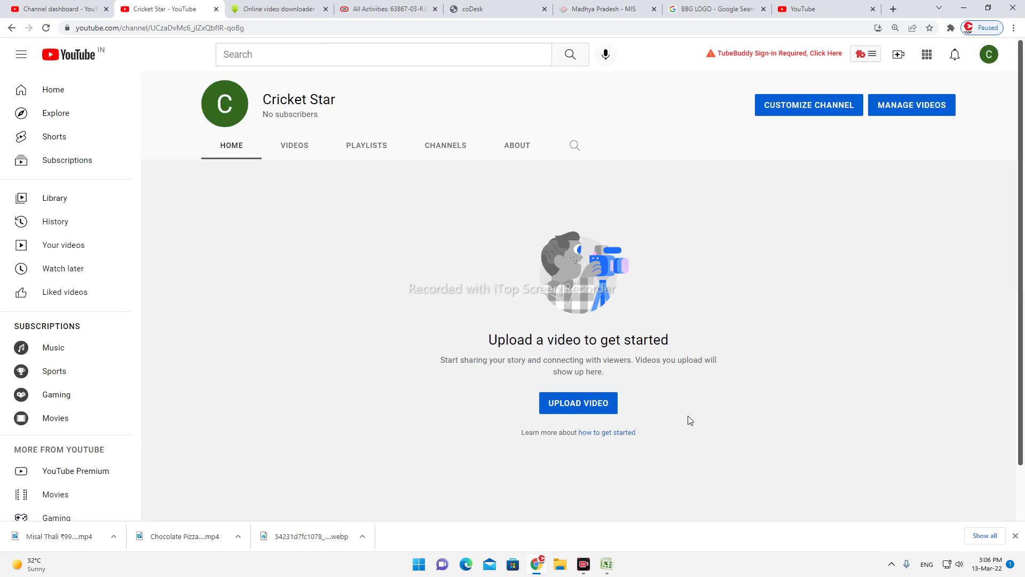
- Open the account menu from the avatar on the Cricket Star channel page
{"action": "left_click", "coordinate": [989, 56]}
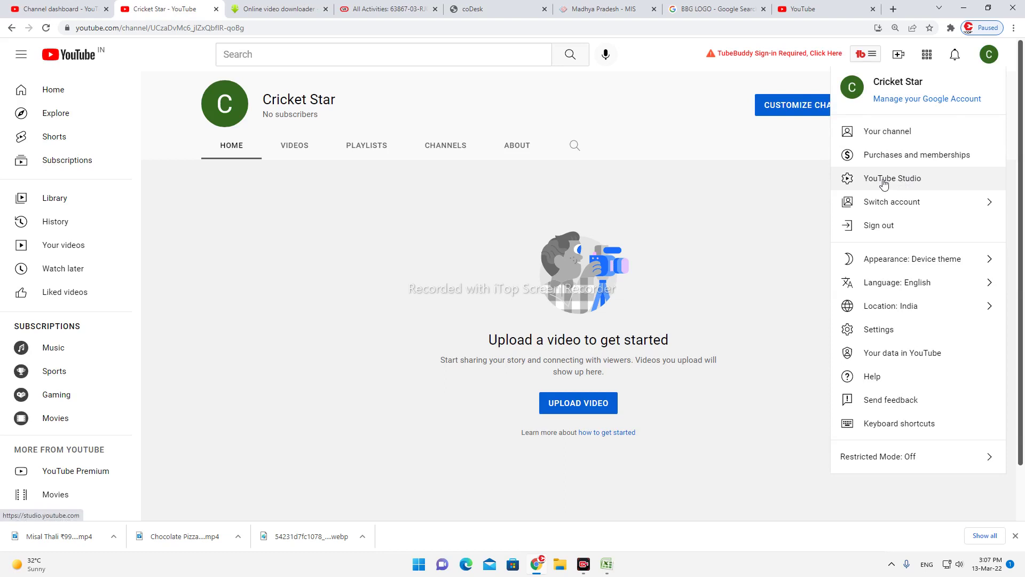
- Switch to YouTube Studio for Cricket Star and continue past the Welcome to YouTube Studio dialog
{"action": "left_click", "coordinate": [885, 182]}
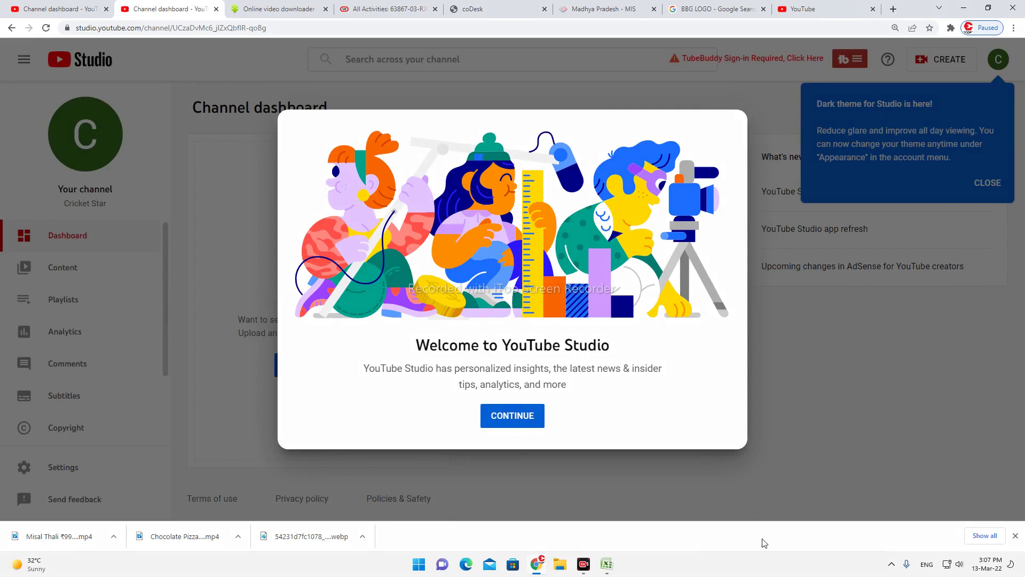
{"action": "left_click_drag", "start_coordinate": [643, 368], "coordinate": [552, 411]}
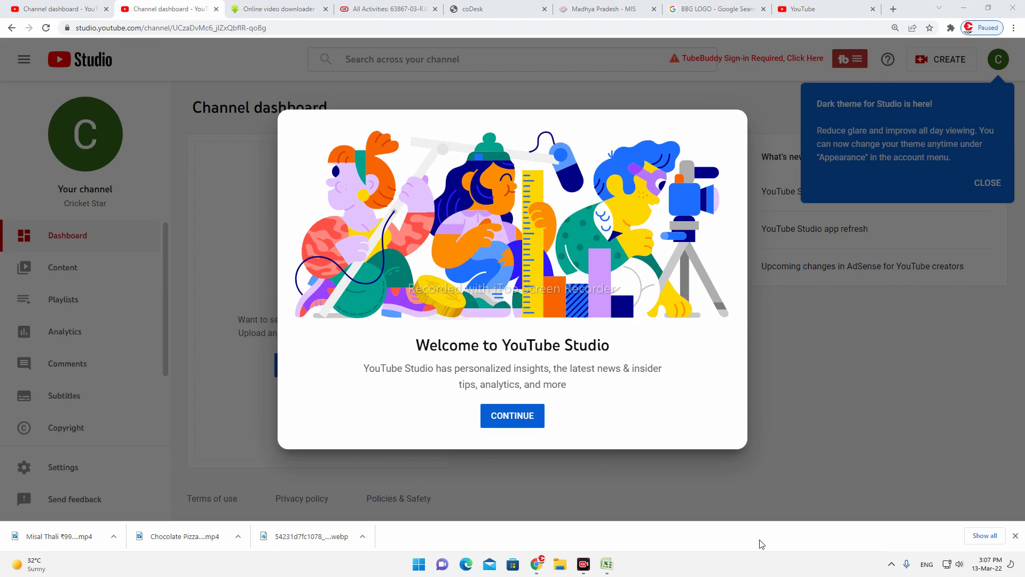
{"action": "left_click", "coordinate": [523, 421]}
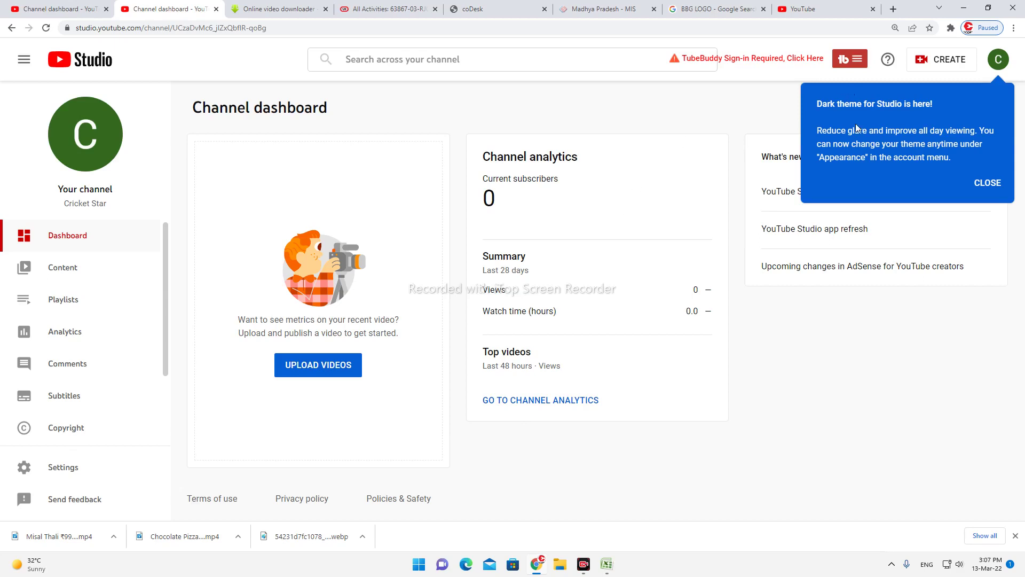
- Dismiss the dark-theme tip and browse Content, Playlists, Analytics, Comments, Copyright and Monetization
{"action": "left_click", "coordinate": [988, 184]}
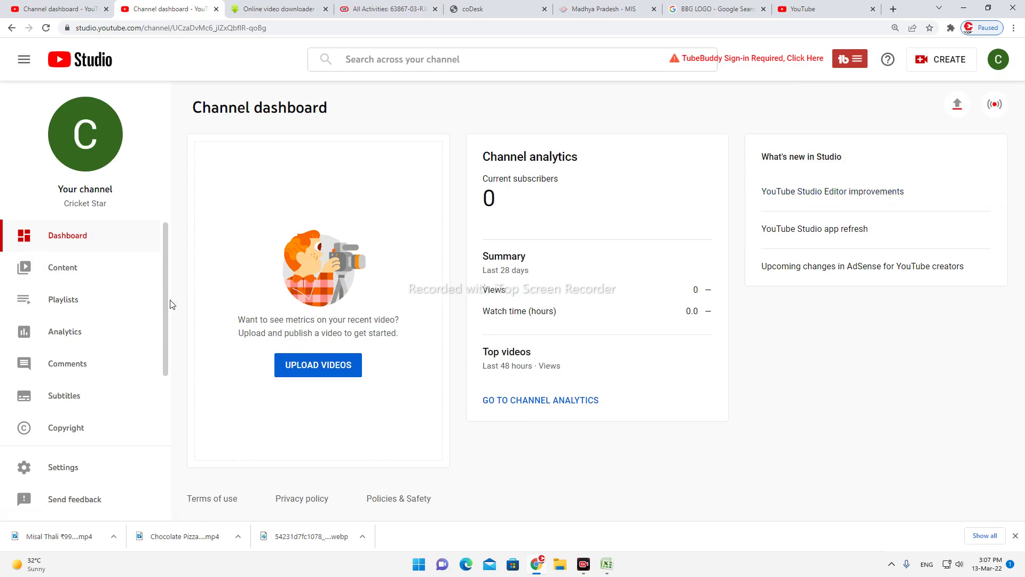
{"action": "left_click", "coordinate": [62, 269]}
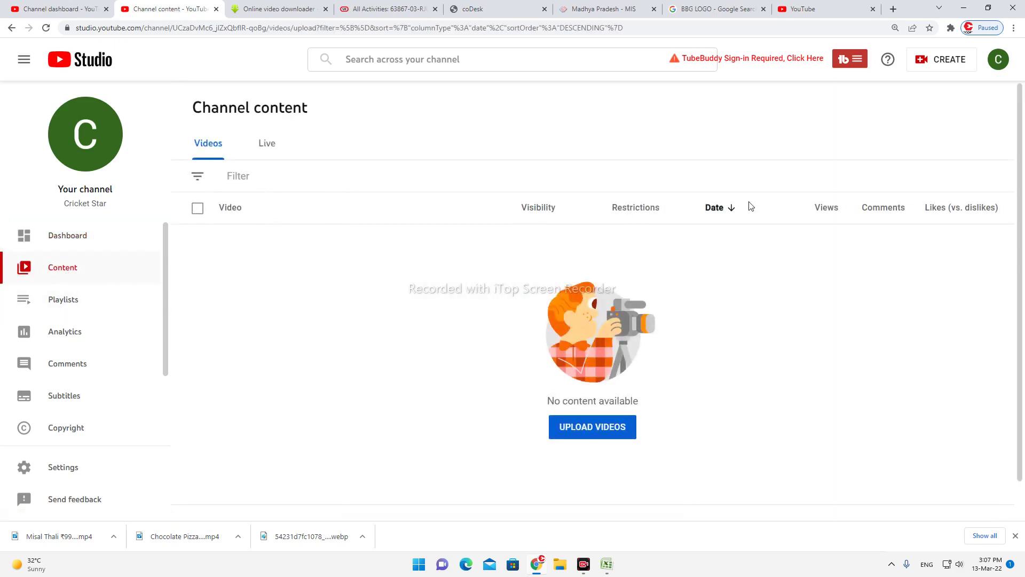
{"action": "left_click", "coordinate": [73, 302]}
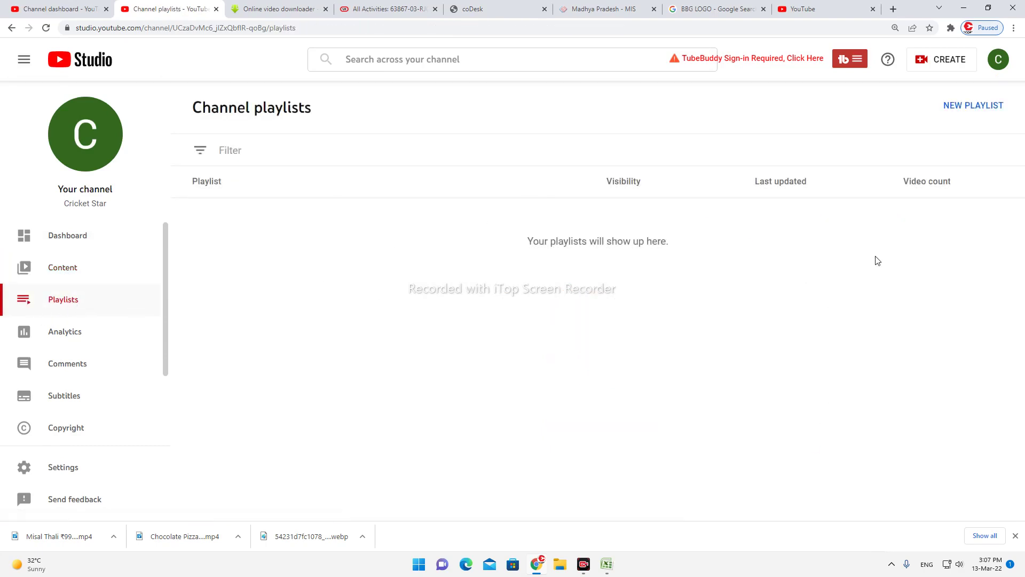
{"action": "left_click", "coordinate": [71, 332]}
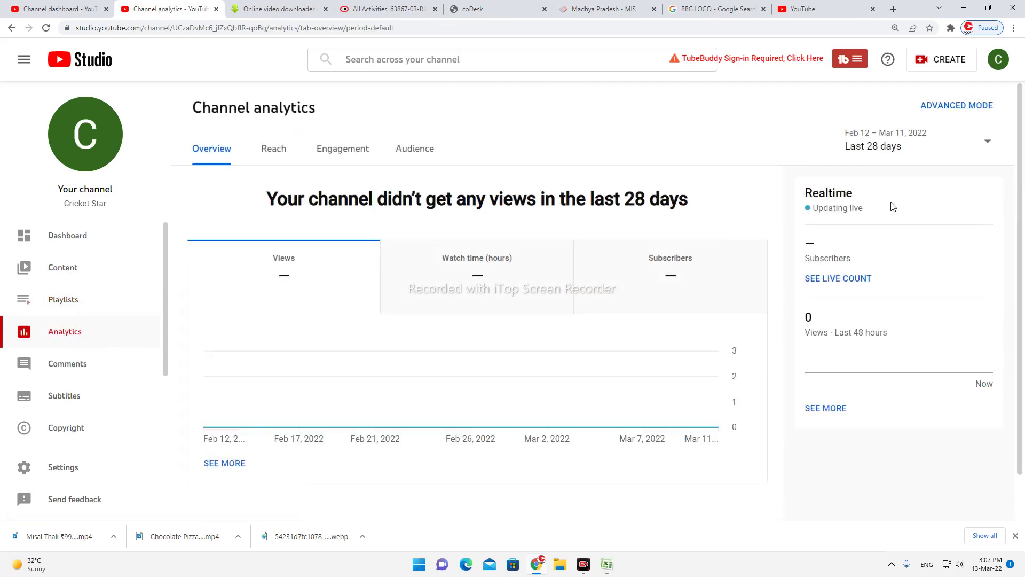
{"action": "left_click", "coordinate": [56, 363]}
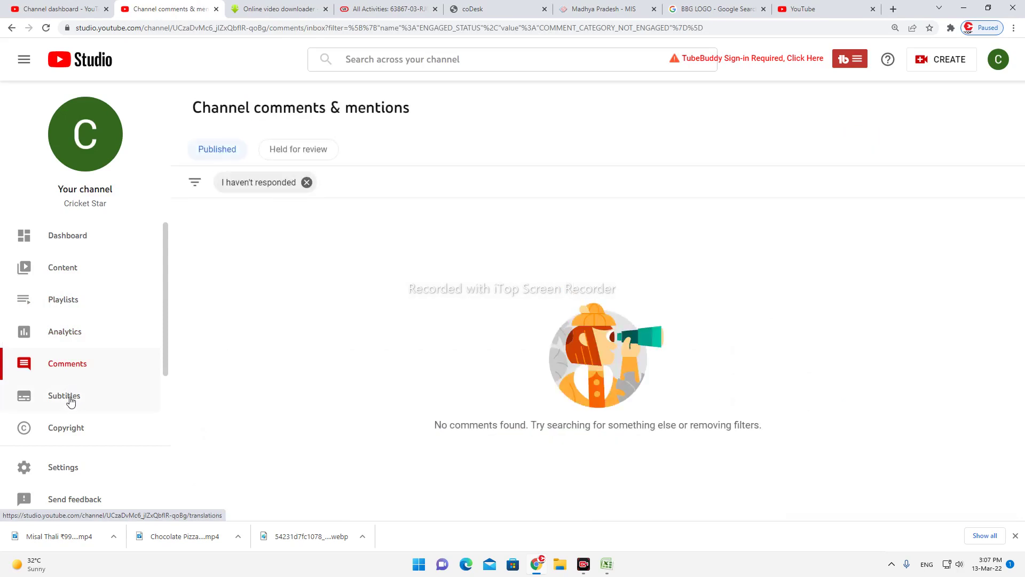
{"action": "left_click", "coordinate": [94, 415]}
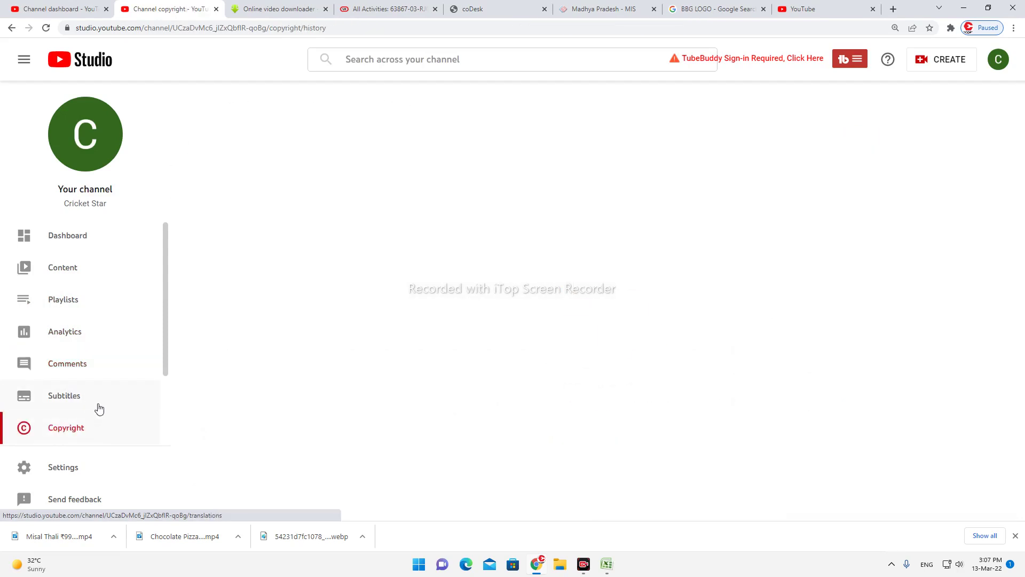
{"action": "left_click", "coordinate": [85, 368]}
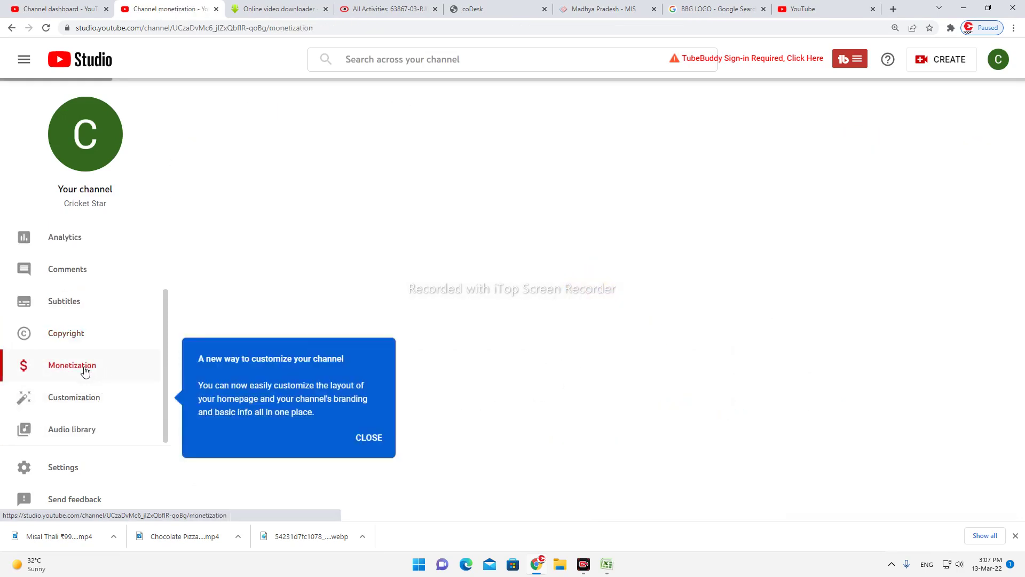
{"action": "left_click", "coordinate": [368, 437]}
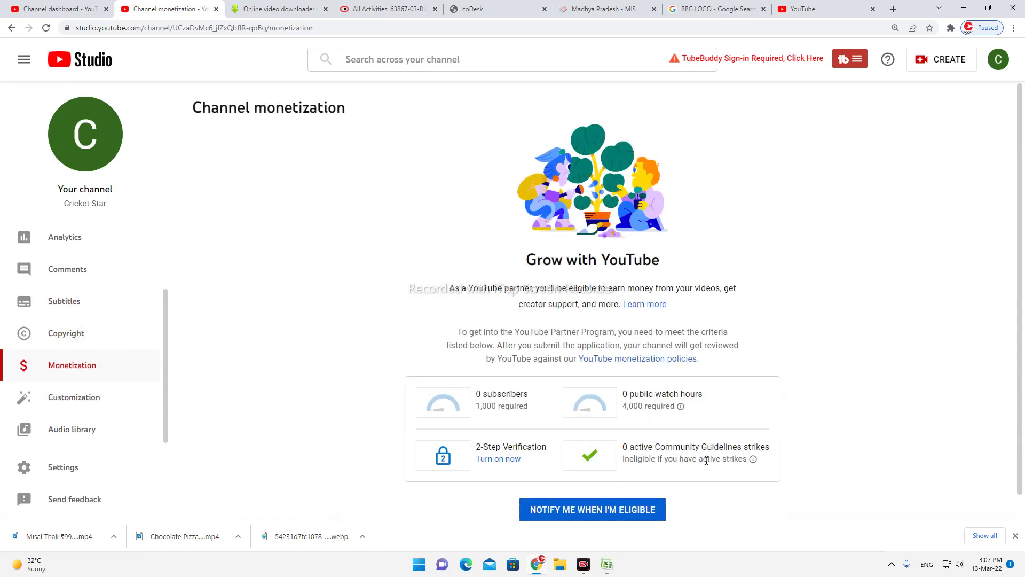
- Review Channel customization, then open the Settings dialog on its General page
{"action": "left_click", "coordinate": [77, 404]}
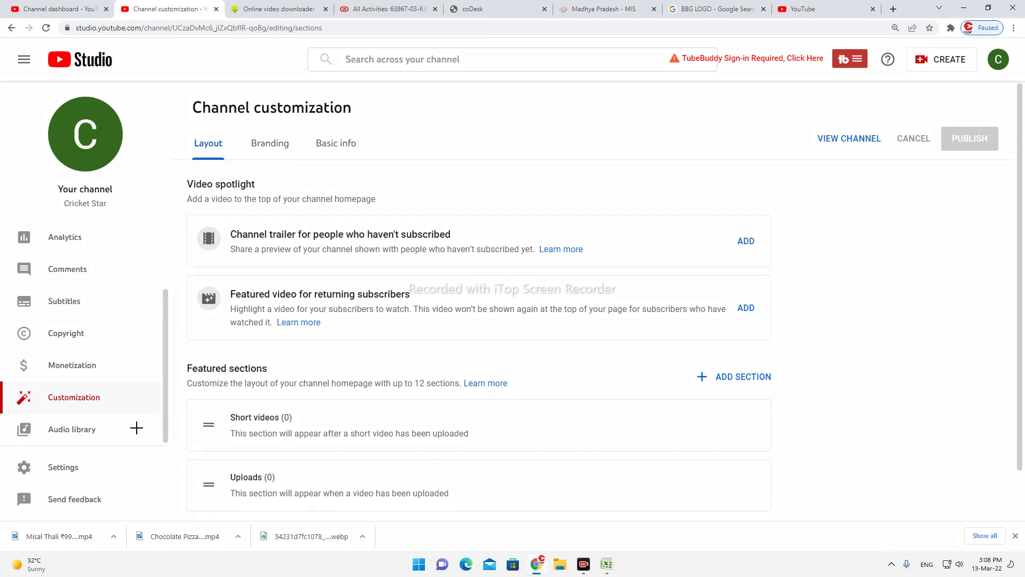
{"action": "left_click_drag", "start_coordinate": [134, 407], "coordinate": [83, 461]}
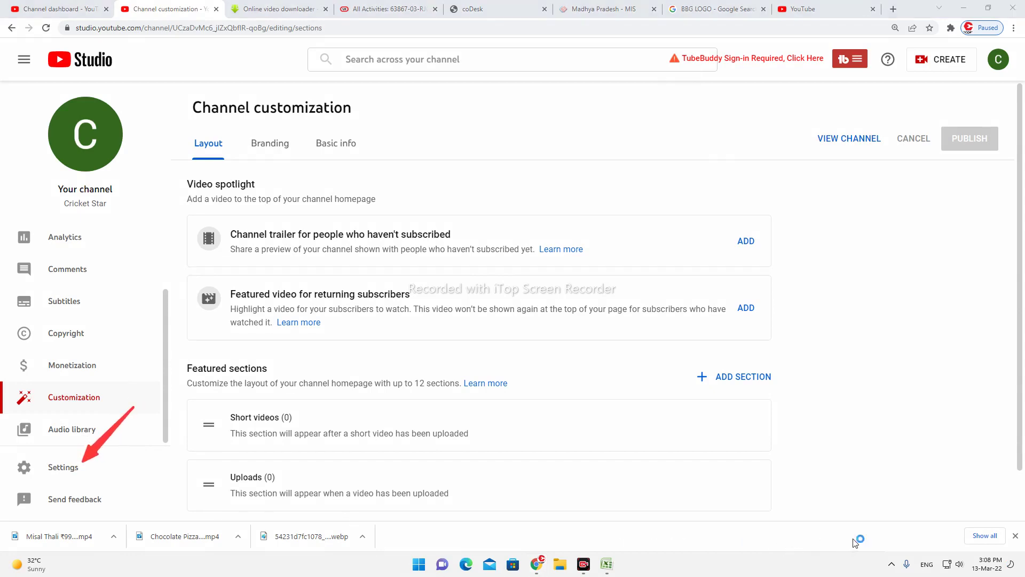
{"action": "key", "text": "Escape"}
{"action": "left_click", "coordinate": [62, 455]}
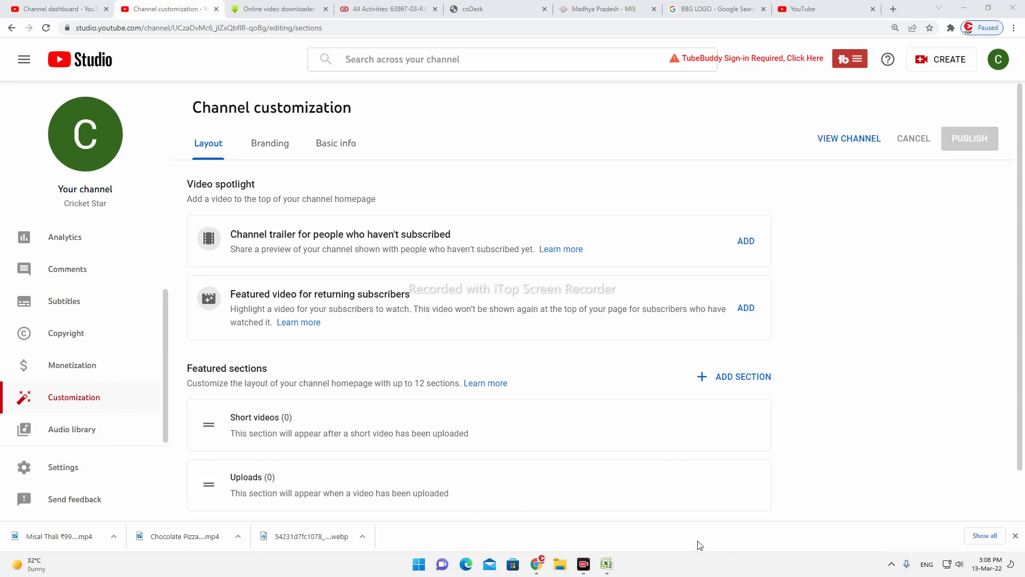
{"action": "left_click", "coordinate": [126, 465]}
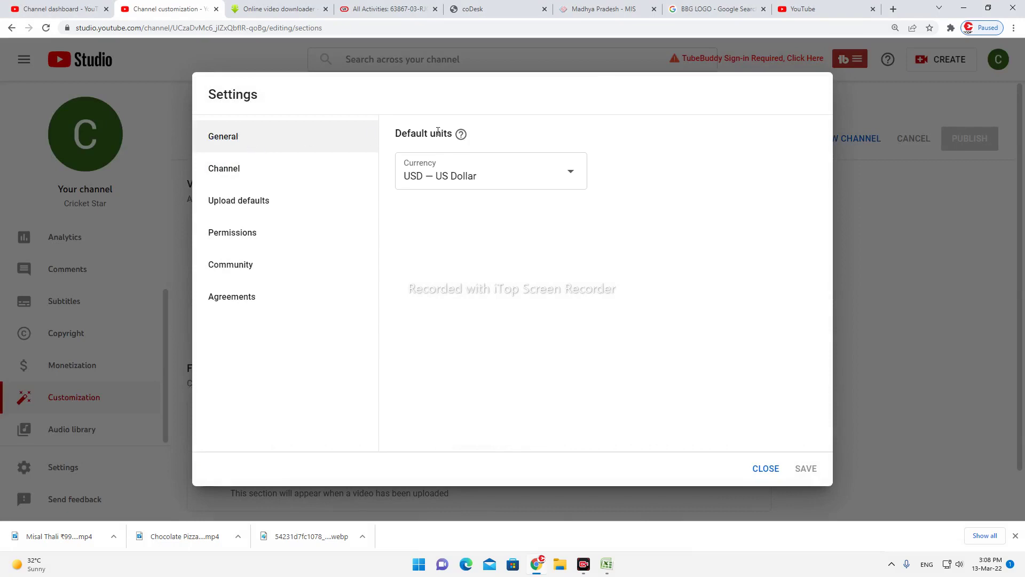
- In Channel advanced settings, uncheck 'Display the number of people subscribed to my channel'
{"action": "left_click", "coordinate": [234, 180]}
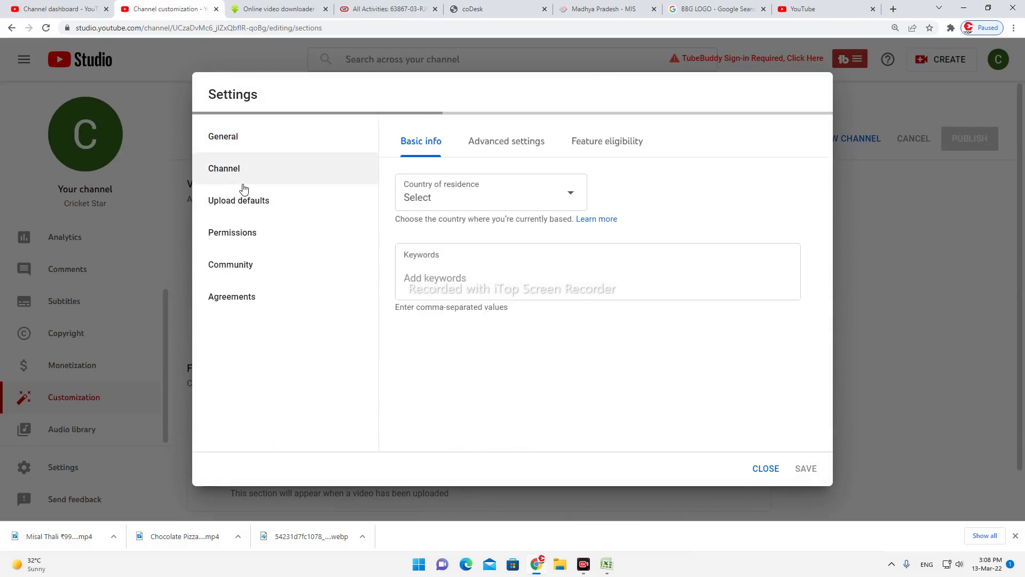
{"action": "left_click", "coordinate": [489, 142]}
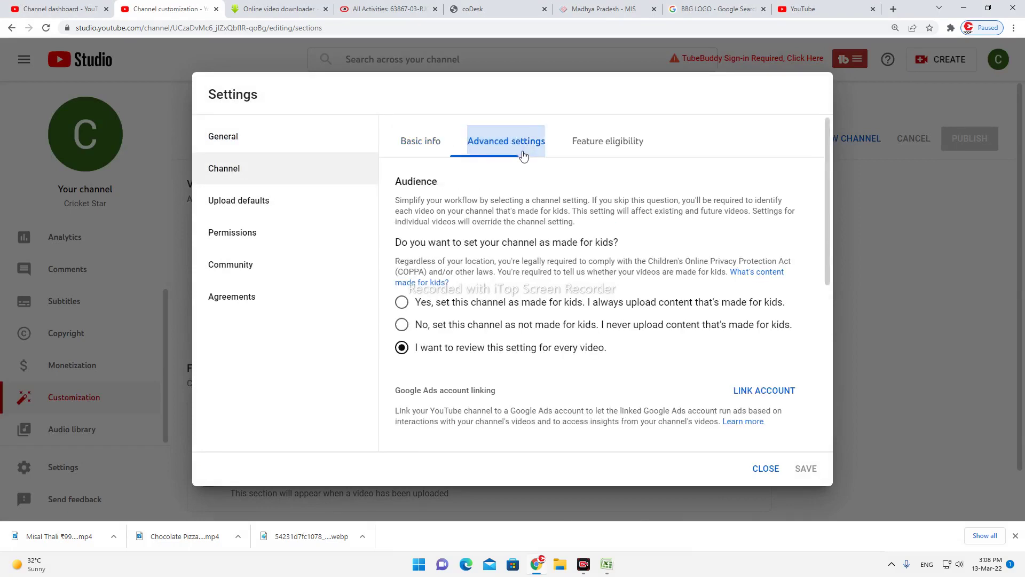
{"action": "scroll", "coordinate": [515, 289], "scroll_direction": "down", "scroll_amount": 3}
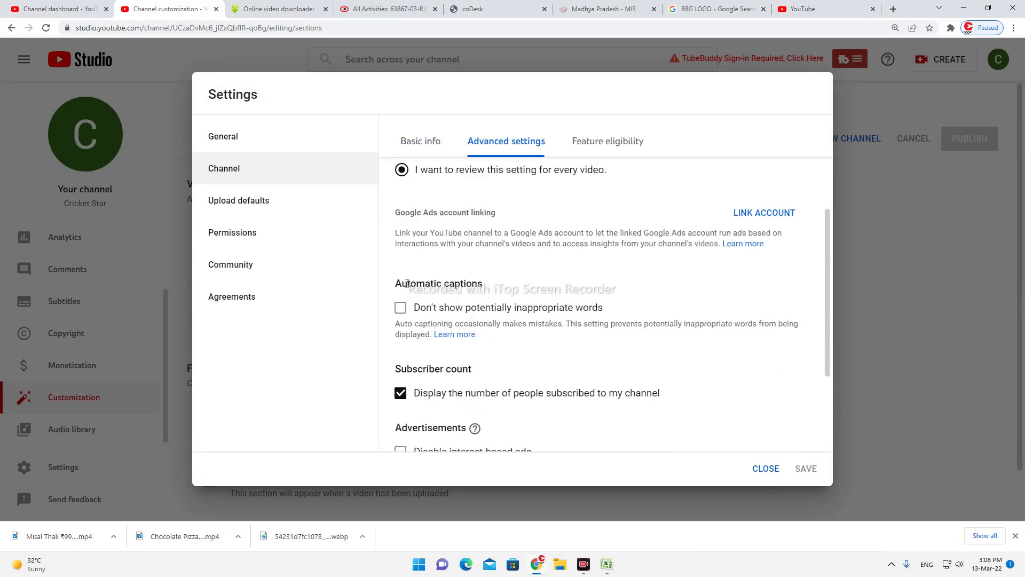
{"action": "triple_click", "coordinate": [526, 295]}
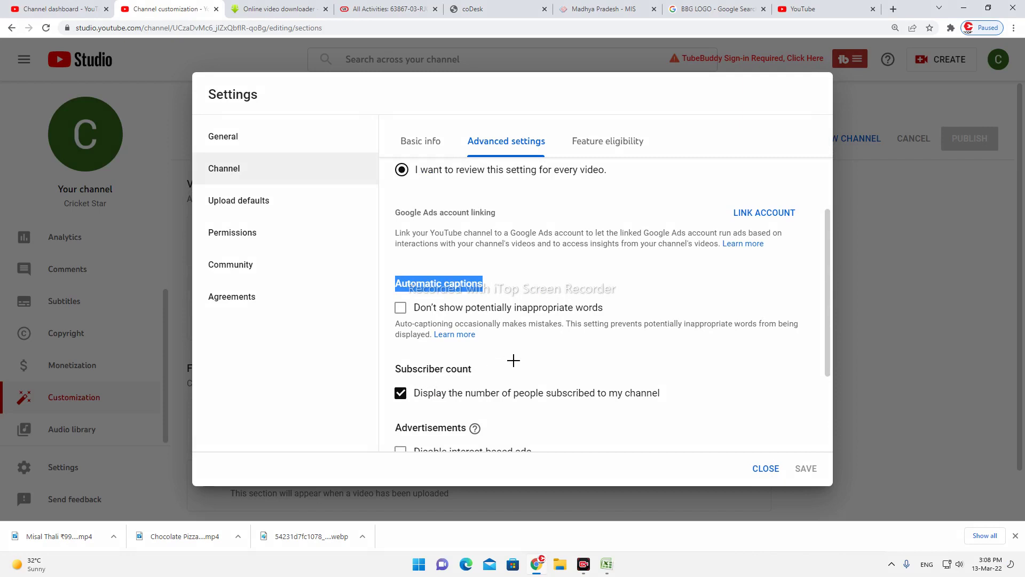
{"action": "mouse_move", "coordinate": [529, 357]}
{"action": "left_mouse_down"}
{"action": "mouse_move", "coordinate": [470, 367]}
{"action": "mouse_move", "coordinate": [432, 389]}
{"action": "left_mouse_up"}
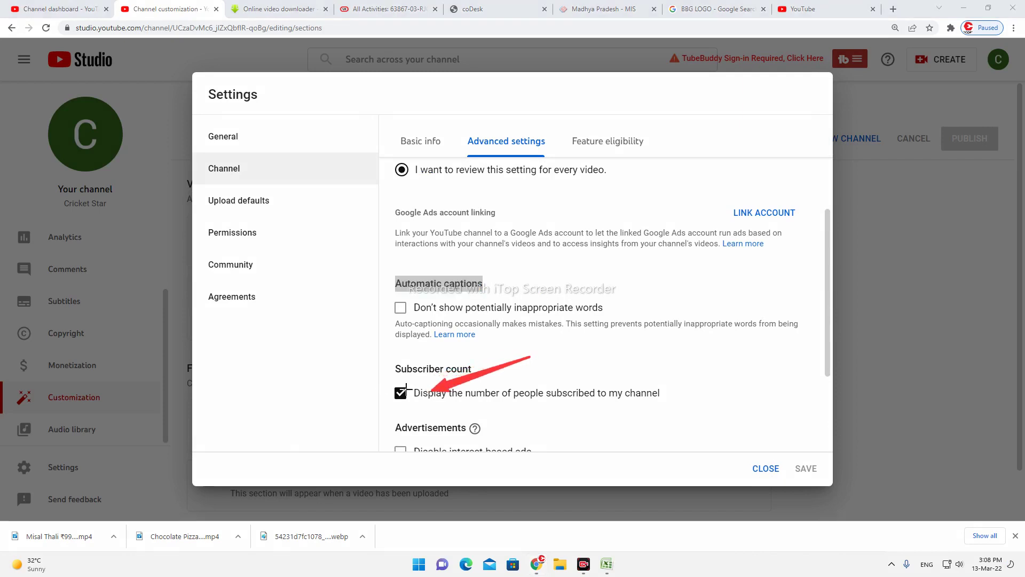
{"action": "left_click", "coordinate": [858, 542]}
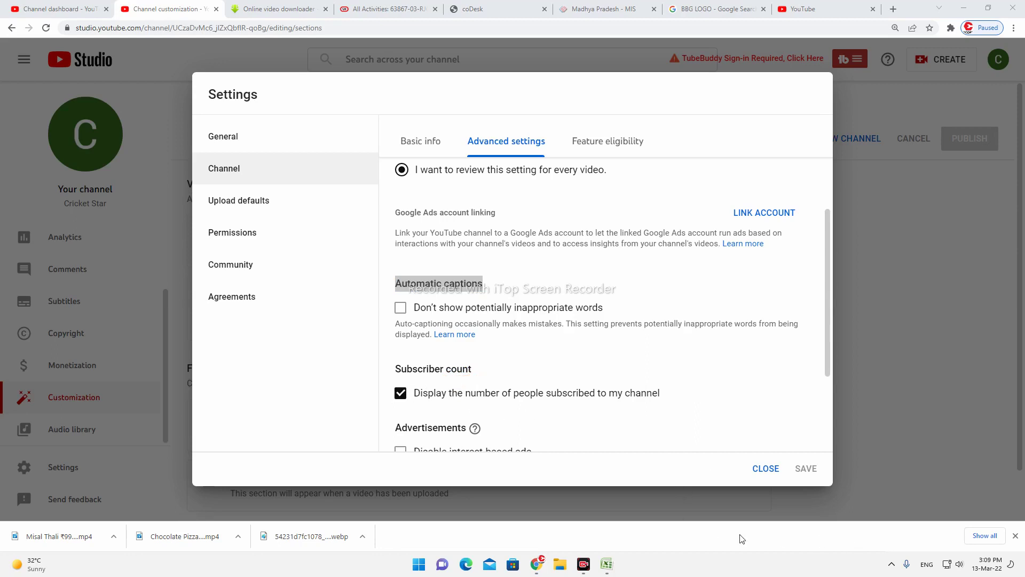
{"action": "left_click", "coordinate": [400, 394]}
{"action": "scroll", "coordinate": [448, 388], "scroll_direction": "down", "scroll_amount": 3}
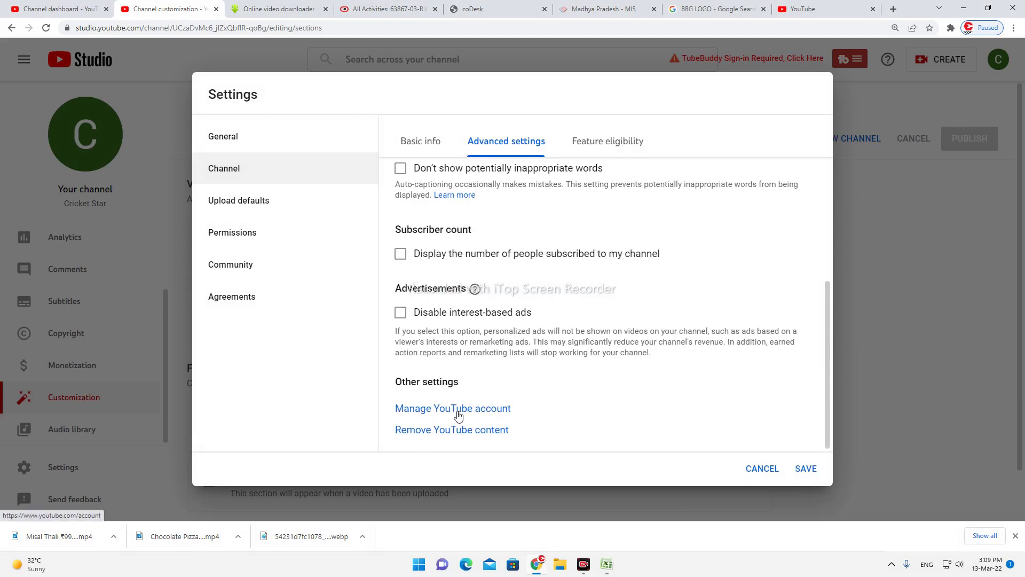
{"action": "scroll", "coordinate": [460, 414], "scroll_direction": "up", "scroll_amount": 5}
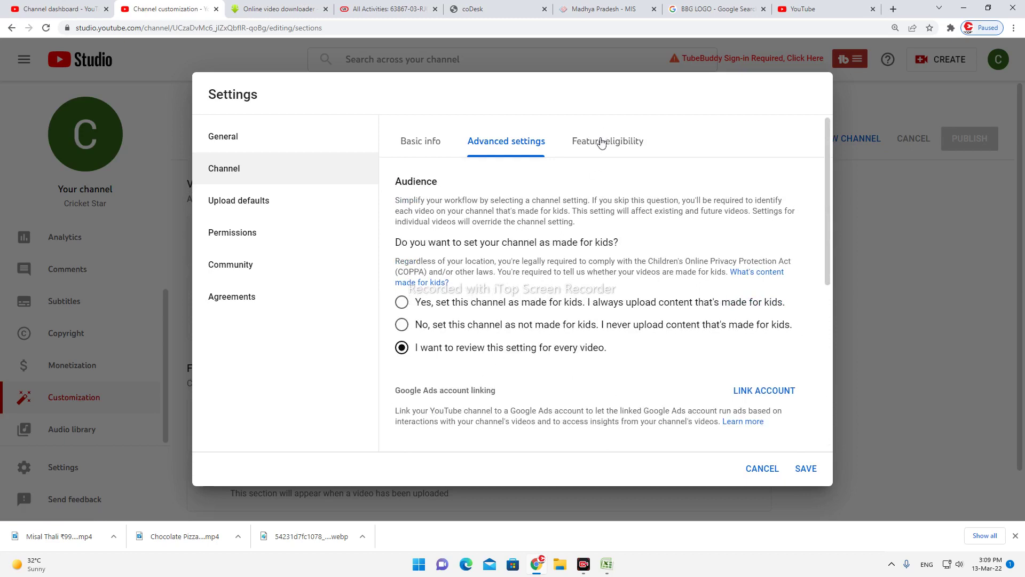
- Open Feature eligibility and expand Intermediate features to see the phone-verification requirement
{"action": "left_click", "coordinate": [627, 150]}
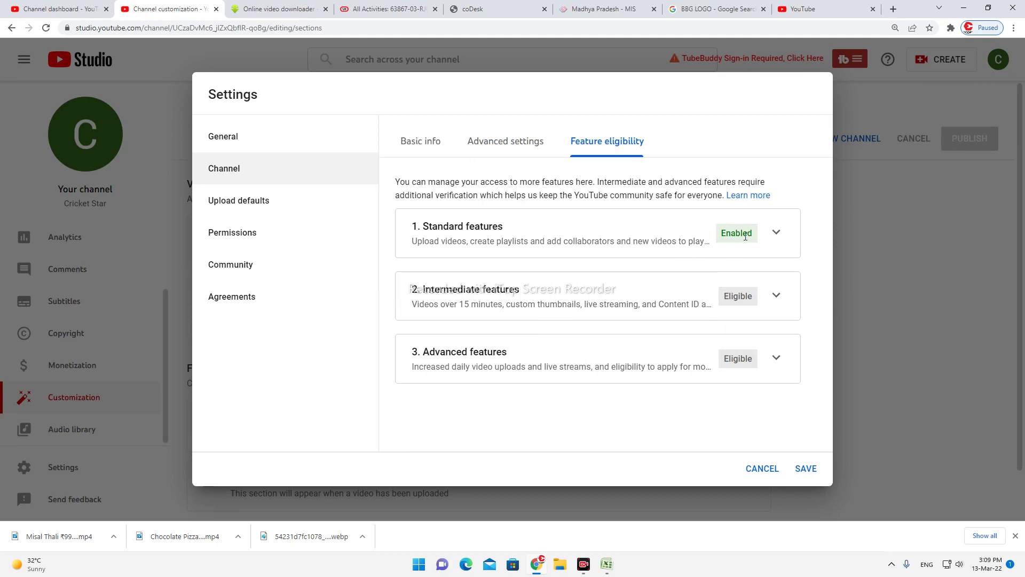
{"action": "left_click", "coordinate": [777, 233]}
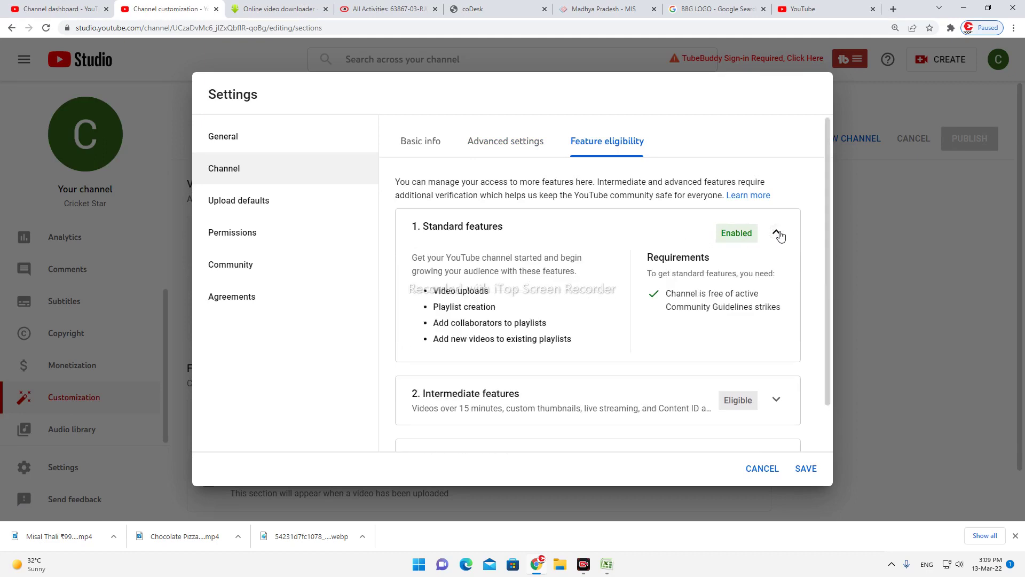
{"action": "left_click", "coordinate": [777, 234]}
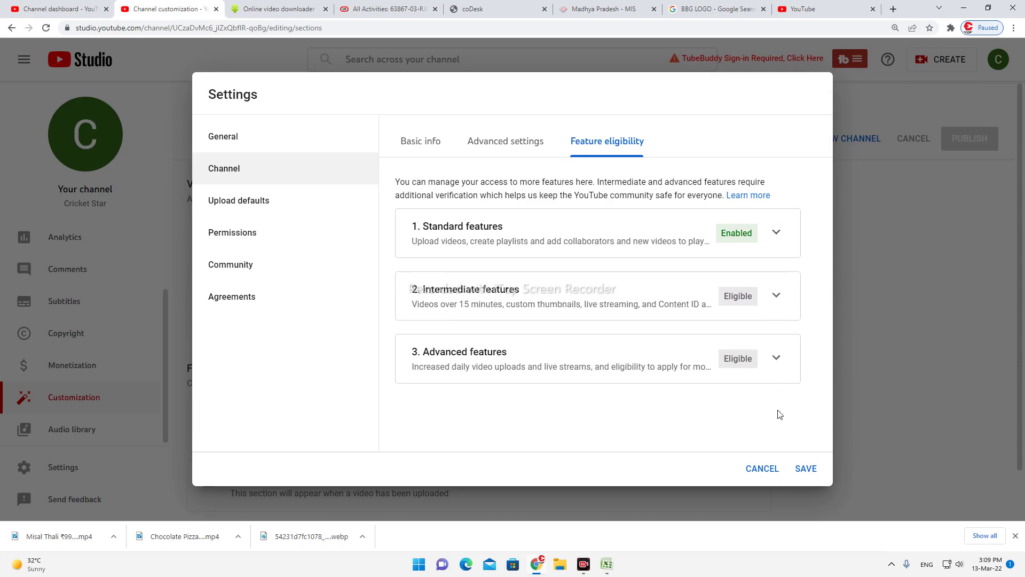
{"action": "left_click", "coordinate": [777, 296]}
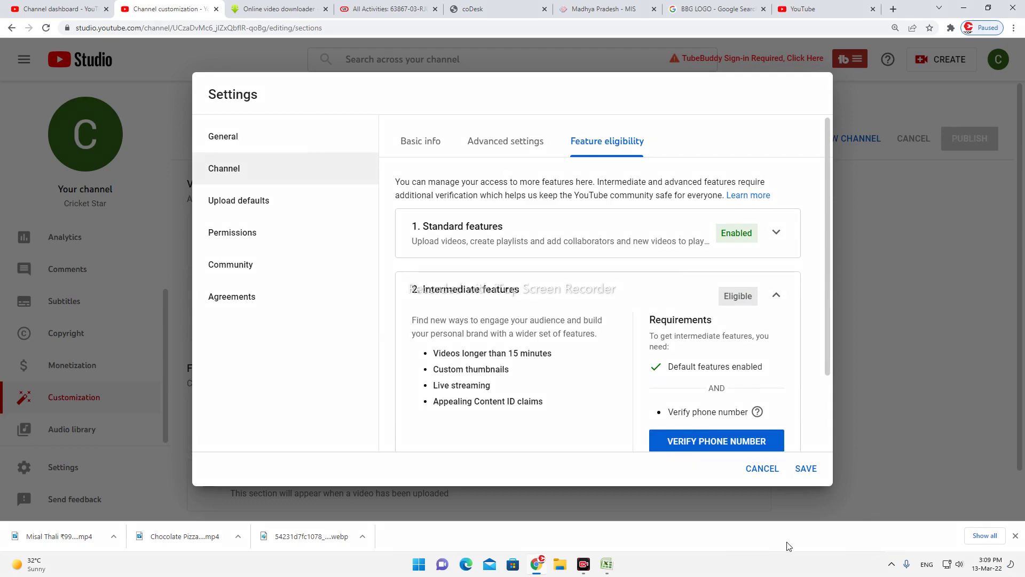
{"action": "left_click_drag", "start_coordinate": [816, 384], "coordinate": [754, 434]}
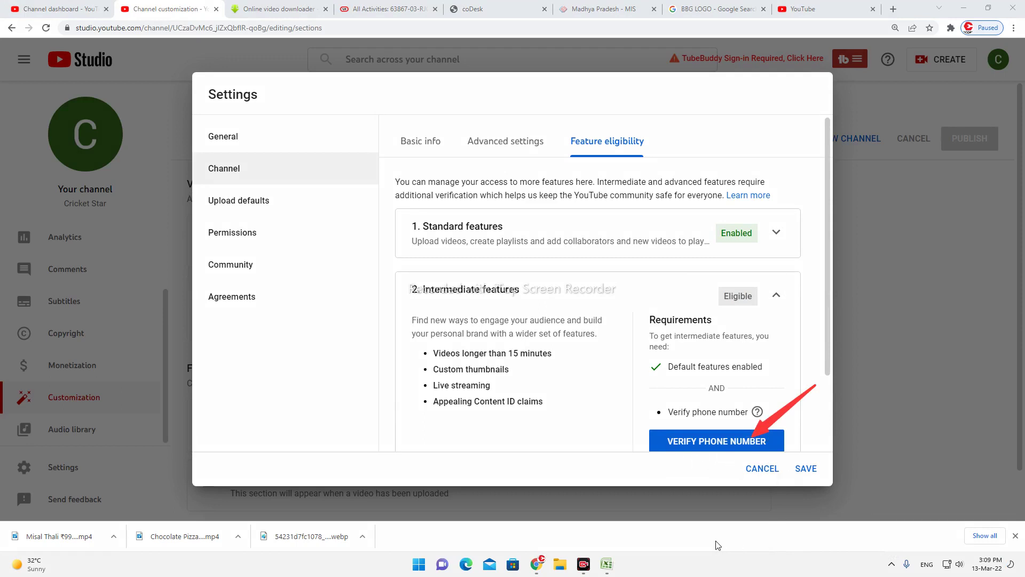
{"action": "key", "text": "Escape"}
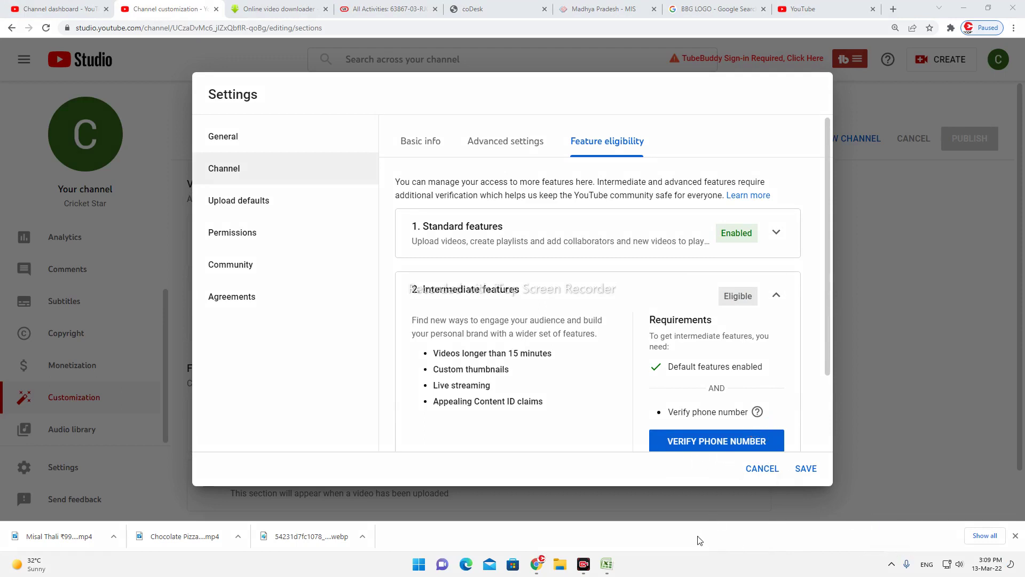
- Enter the channel's phone number for text-message verification and request the 6-digit code
{"action": "left_click", "coordinate": [721, 453]}
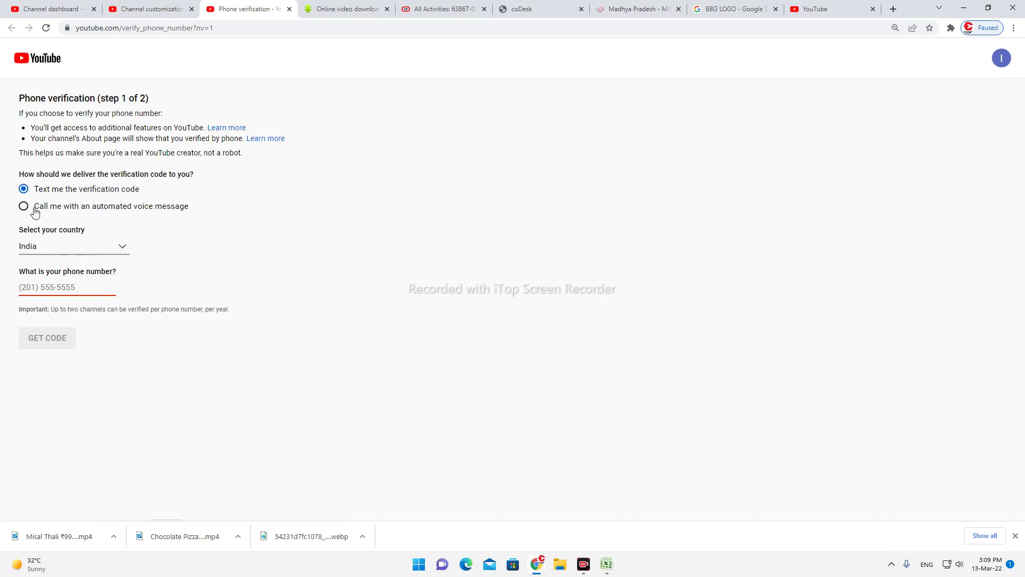
{"action": "left_click_drag", "start_coordinate": [36, 211], "coordinate": [186, 223]}
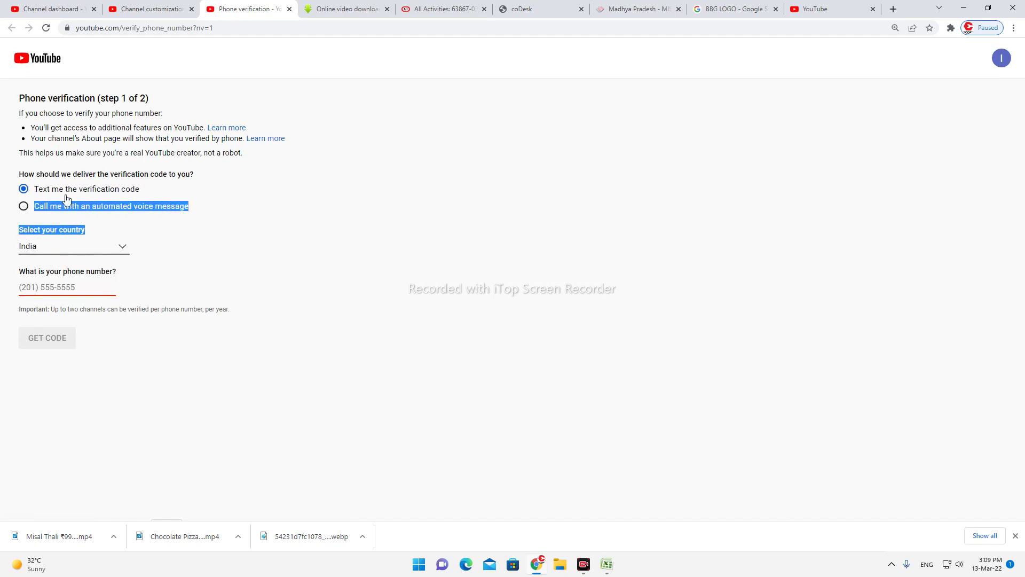
{"action": "left_click_drag", "start_coordinate": [43, 190], "coordinate": [108, 190]}
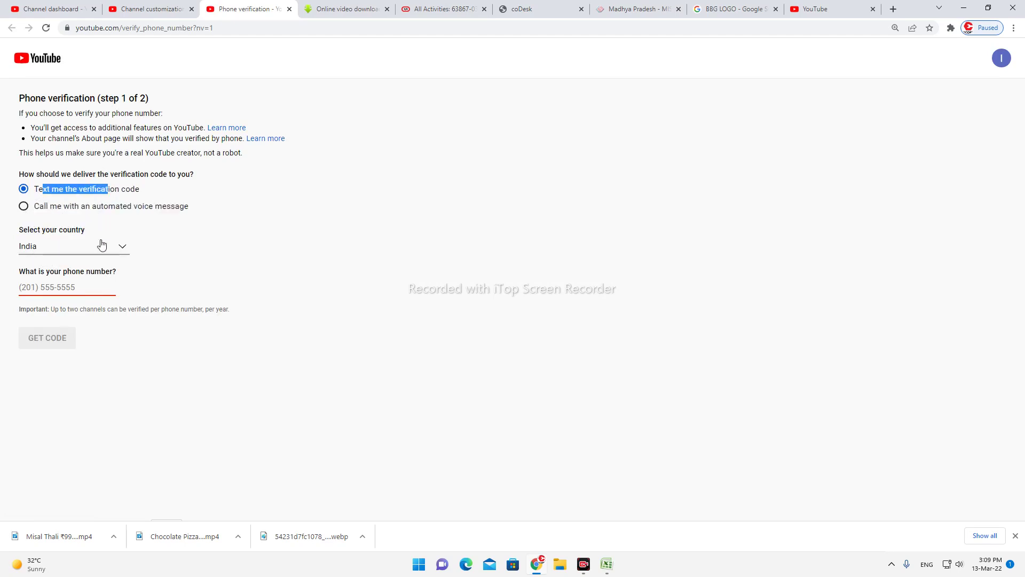
{"action": "left_click", "coordinate": [59, 289]}
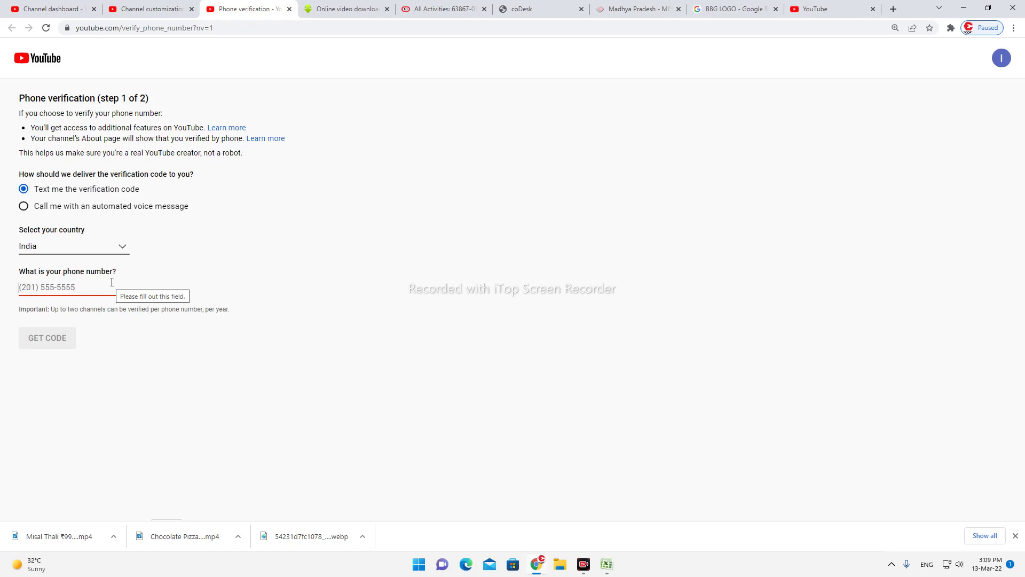
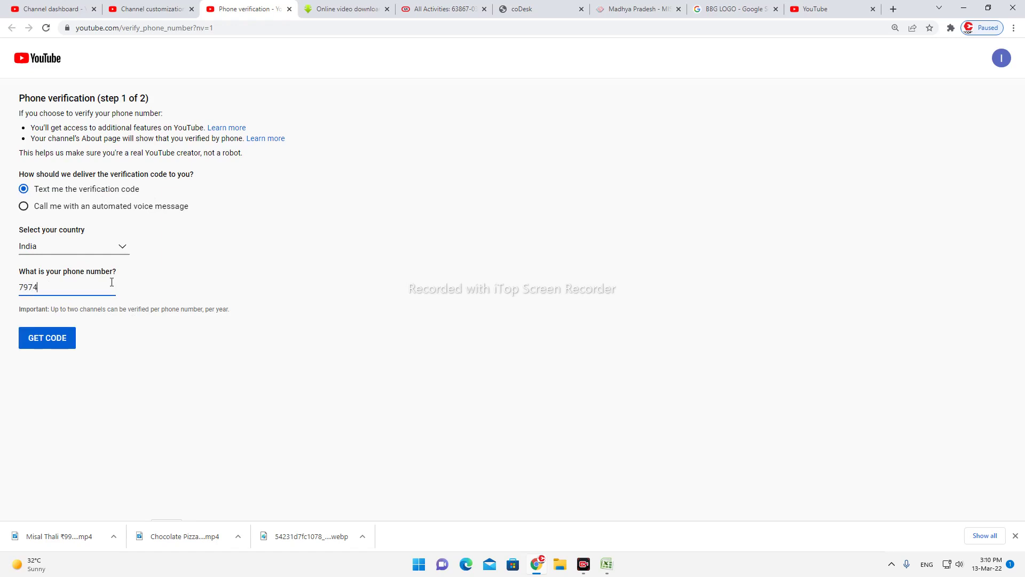
{"action": "left_click", "coordinate": [62, 339]}
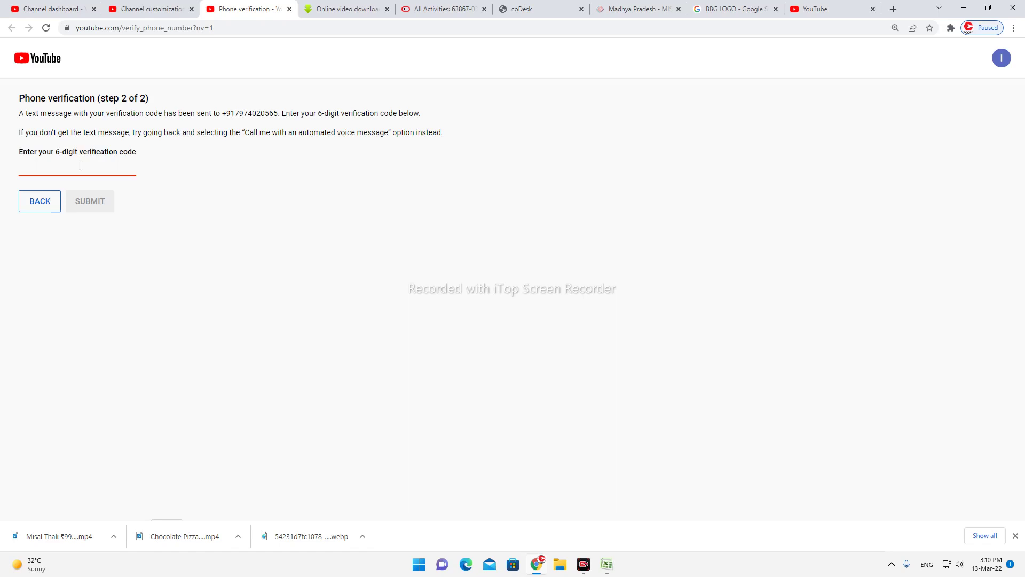
- Submit the texted verification code, reload the page, and return to the Studio settings tab
{"action": "left_click", "coordinate": [73, 200]}
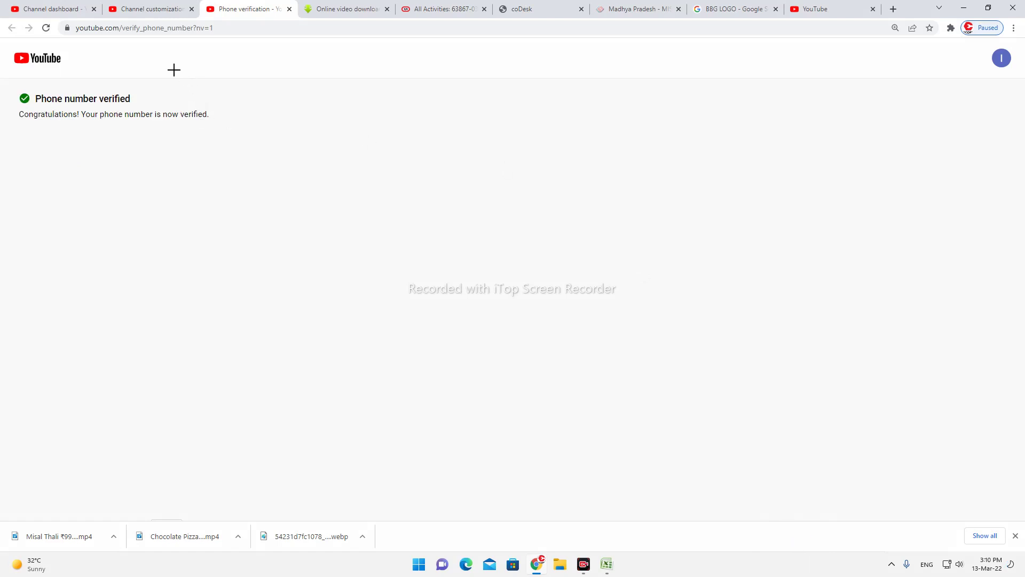
{"action": "left_click_drag", "start_coordinate": [183, 67], "coordinate": [137, 98]}
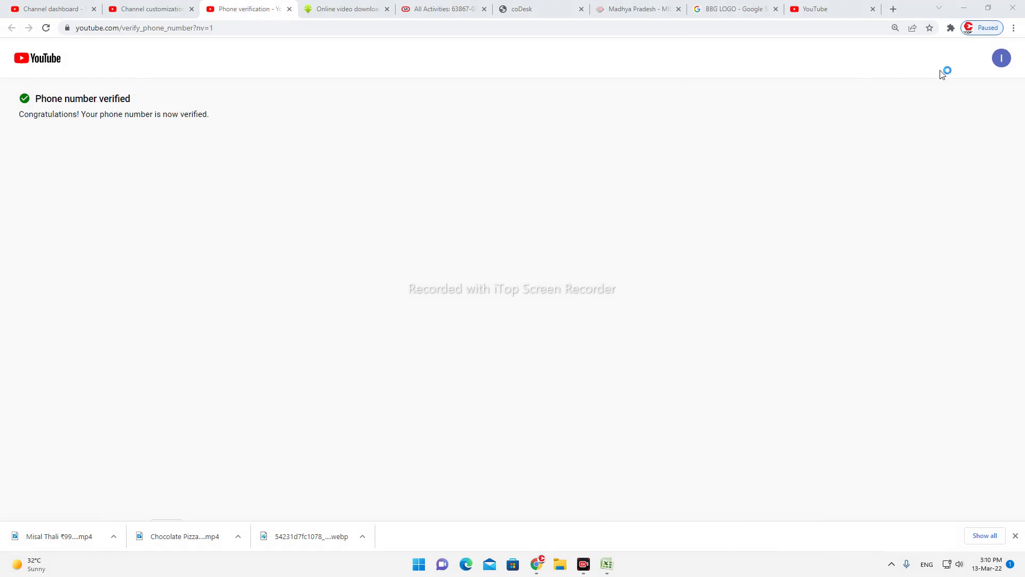
{"action": "left_click", "coordinate": [47, 28]}
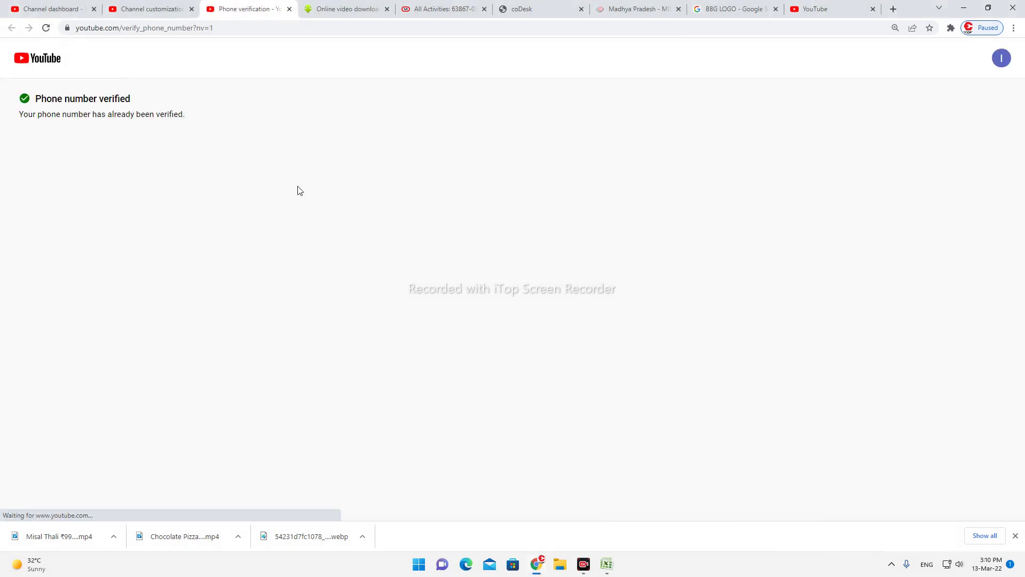
{"action": "left_click", "coordinate": [149, 9]}
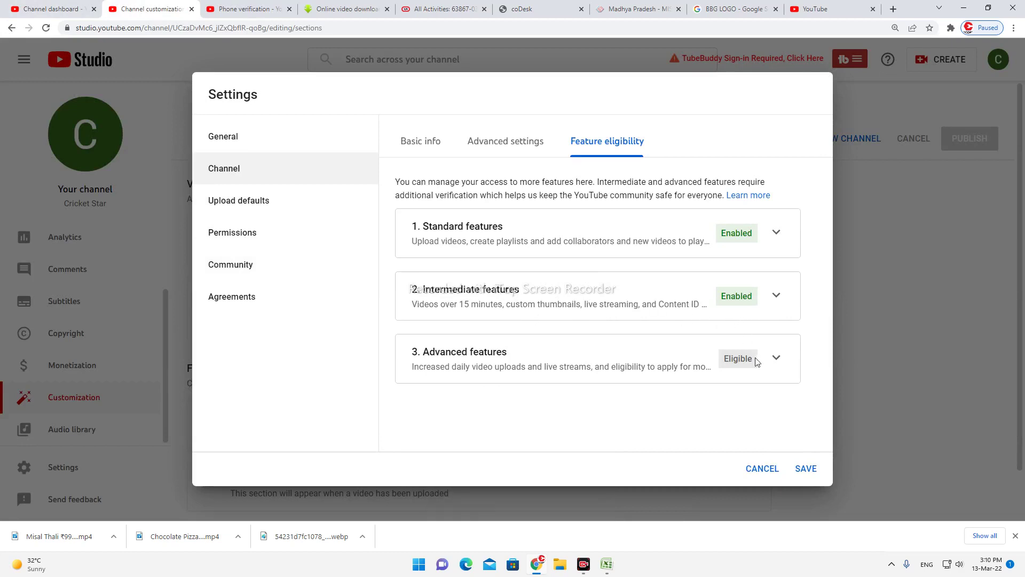
- Check Advanced features, save the channel settings, and open the Dashboard from the sidebar
{"action": "left_click", "coordinate": [778, 359]}
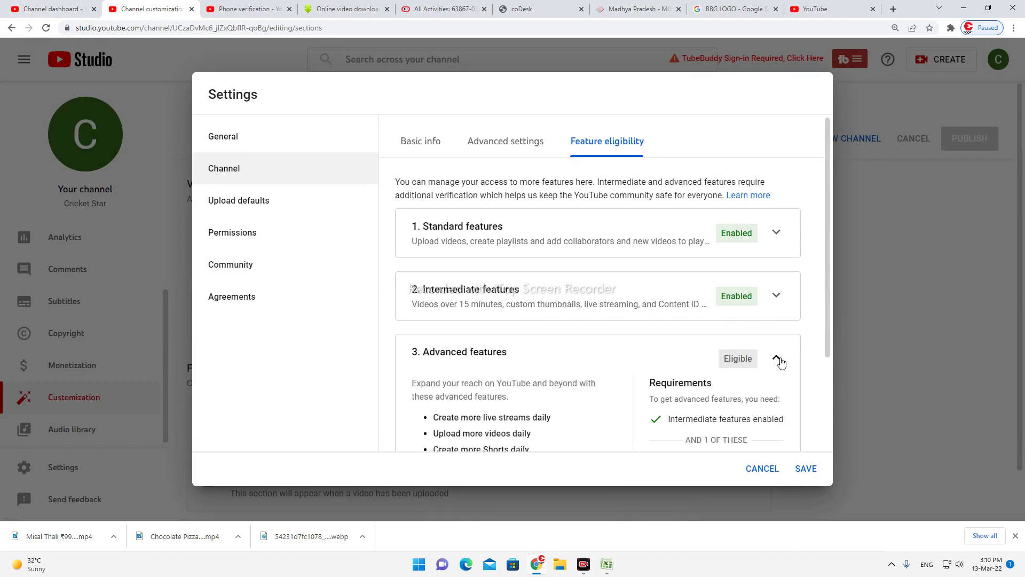
{"action": "left_click", "coordinate": [778, 358]}
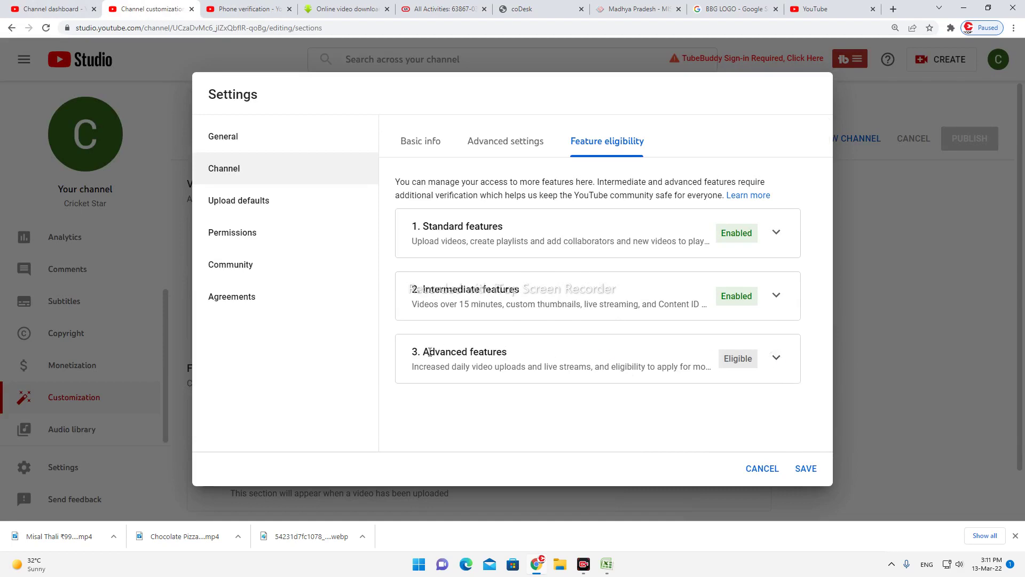
{"action": "left_click", "coordinate": [807, 468]}
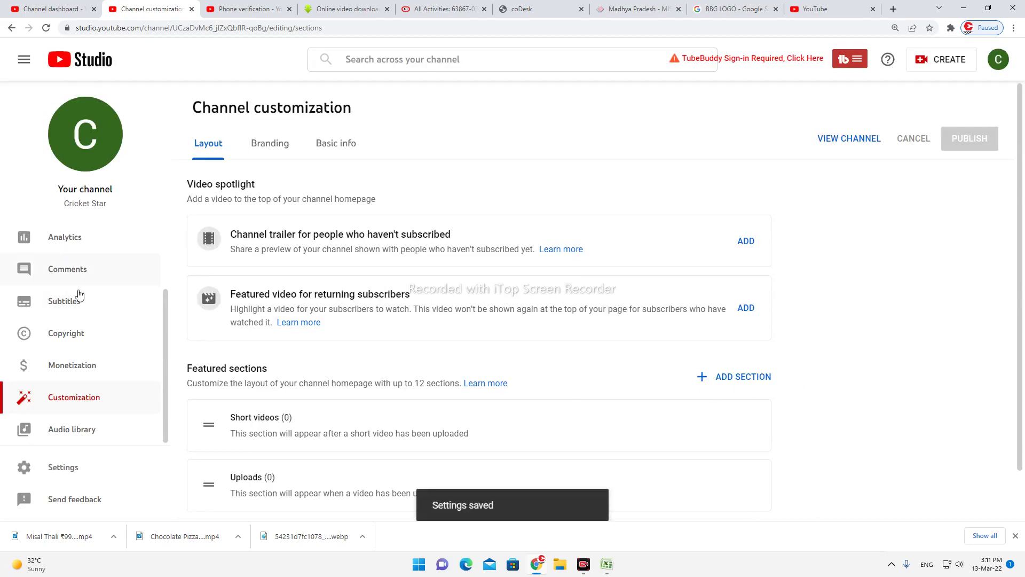
{"action": "scroll", "coordinate": [79, 297], "scroll_direction": "up", "scroll_amount": 3}
{"action": "left_click", "coordinate": [64, 236]}
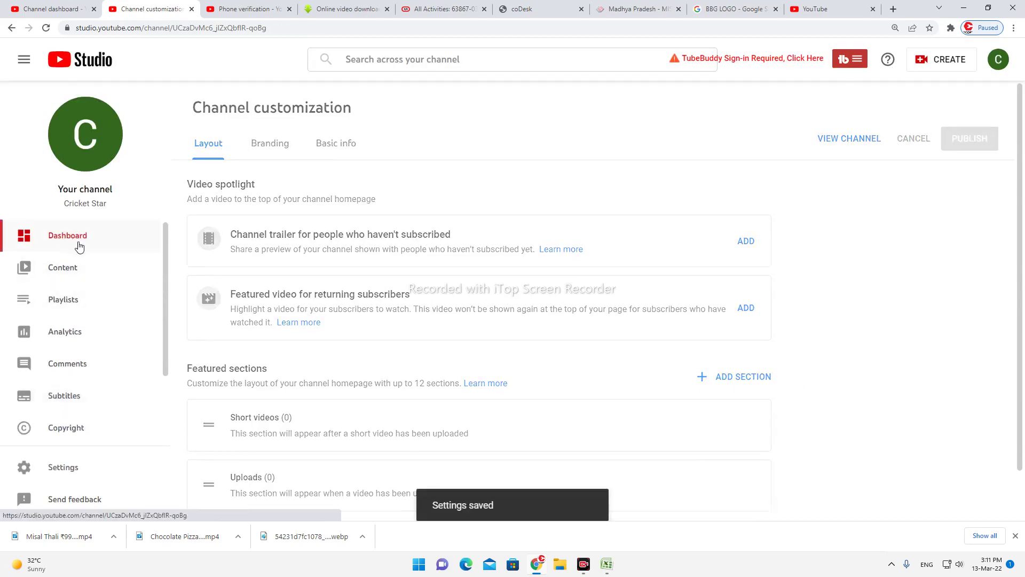